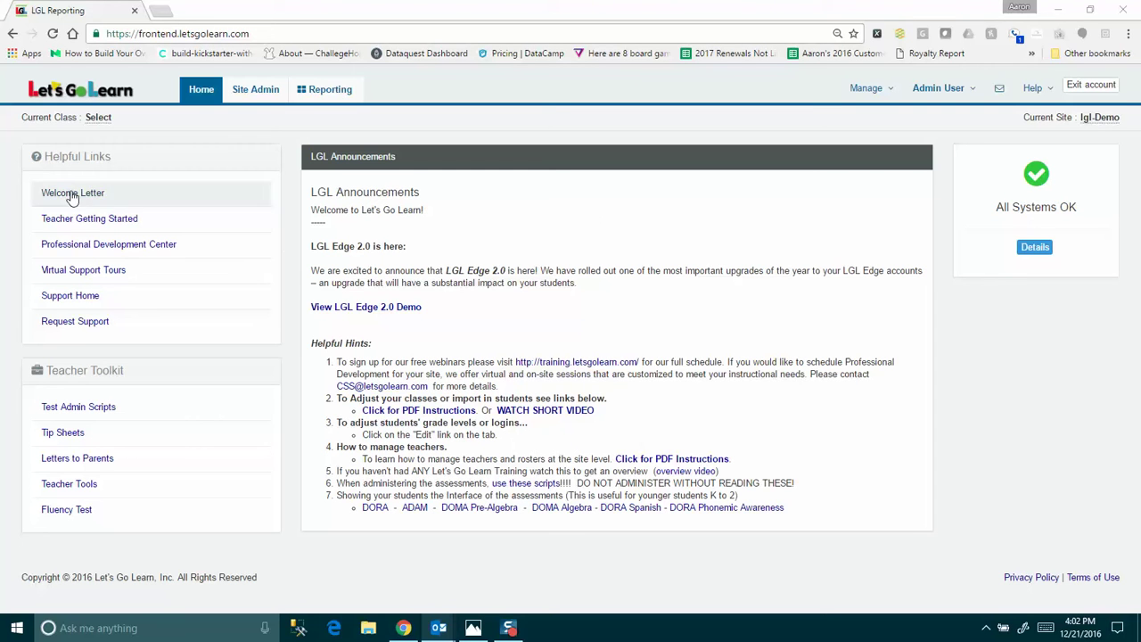
Step: Look over the Getting Started training page in the Professional Development Center, including the System Overview video, and close it
left_click(90, 244)
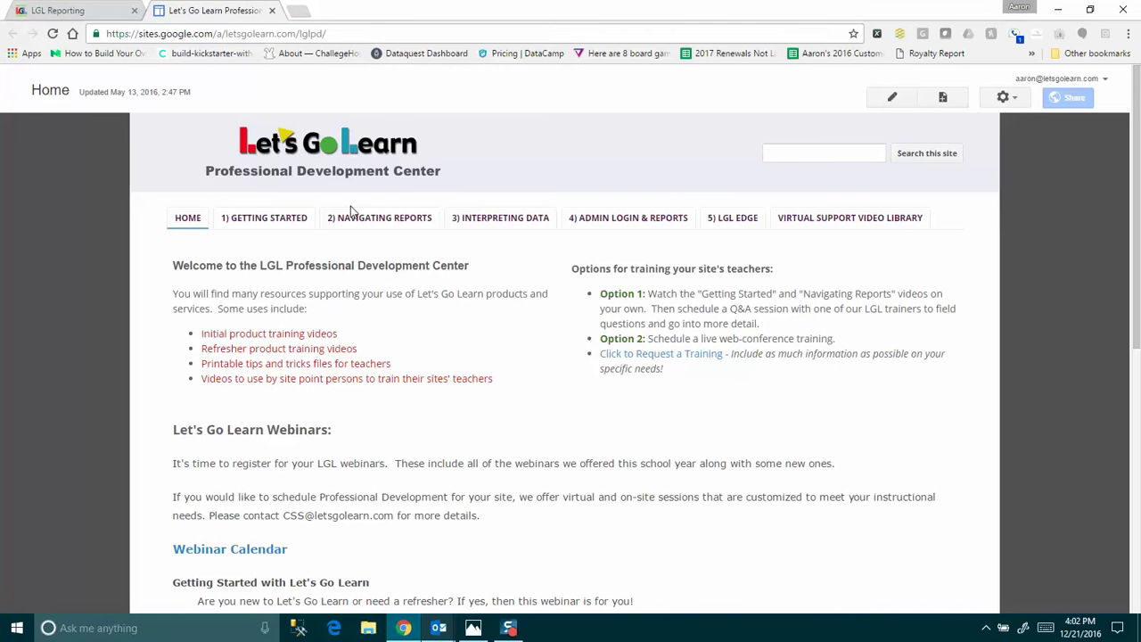
left_click(270, 219)
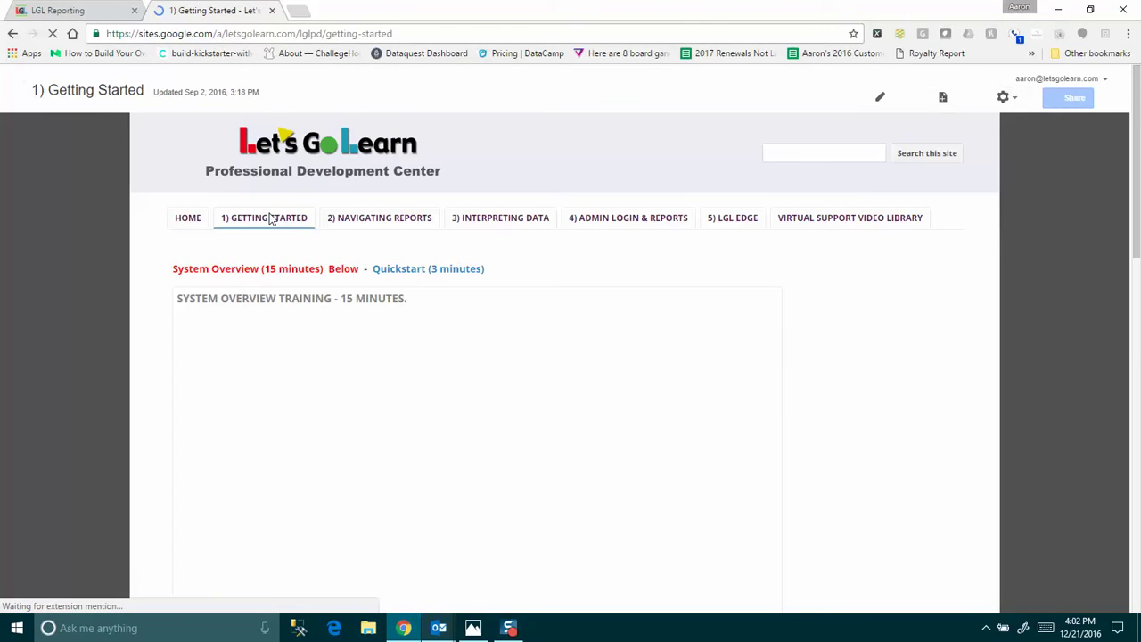
scroll(420, 395, "down", 2)
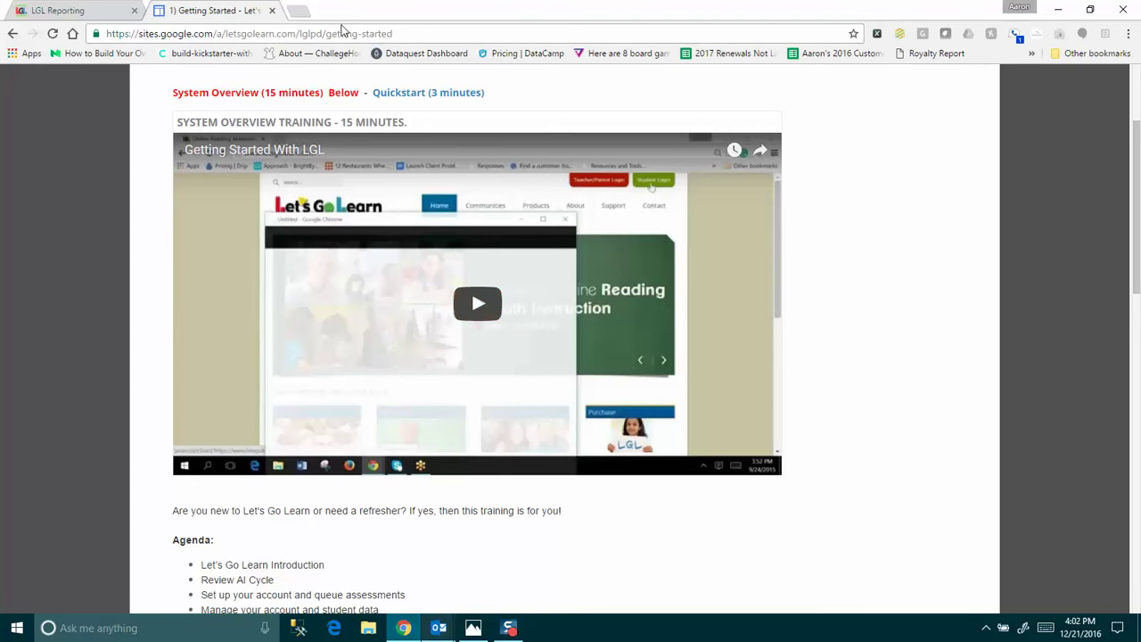
left_click(273, 11)
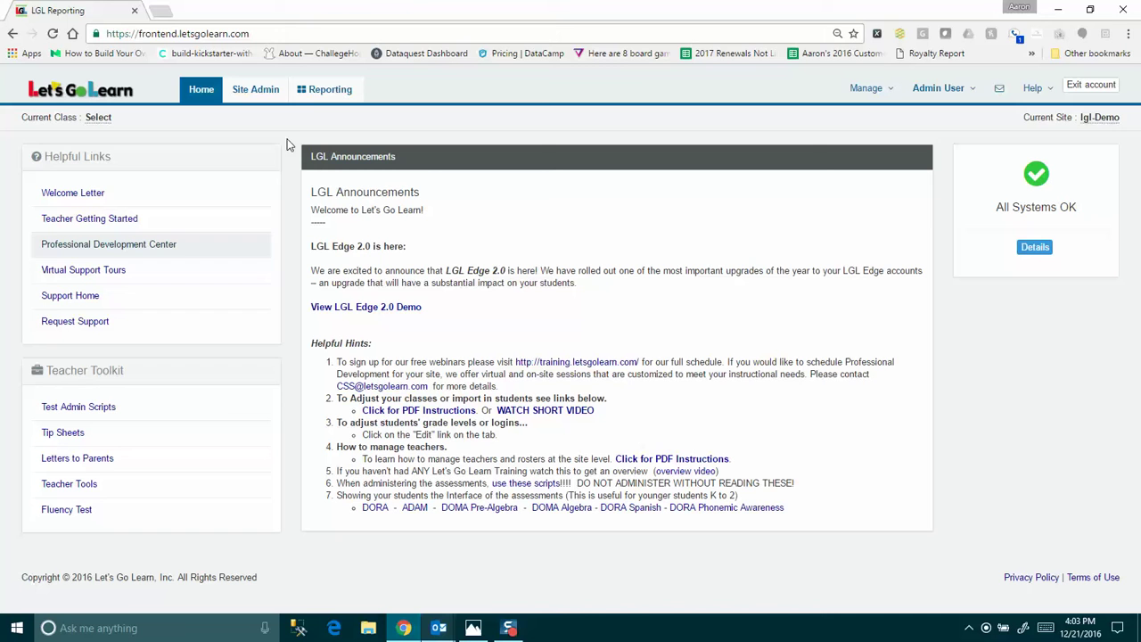
Step: Open the reporting data portal and start a Performance Bands report for the DORA assessment
left_click(313, 94)
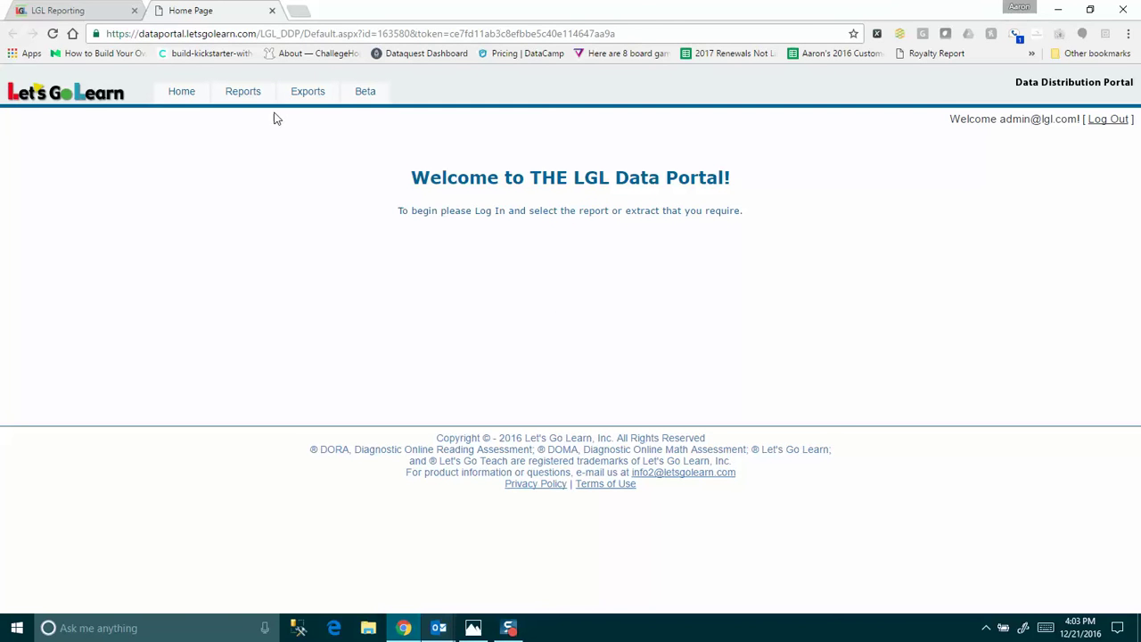
left_click(249, 94)
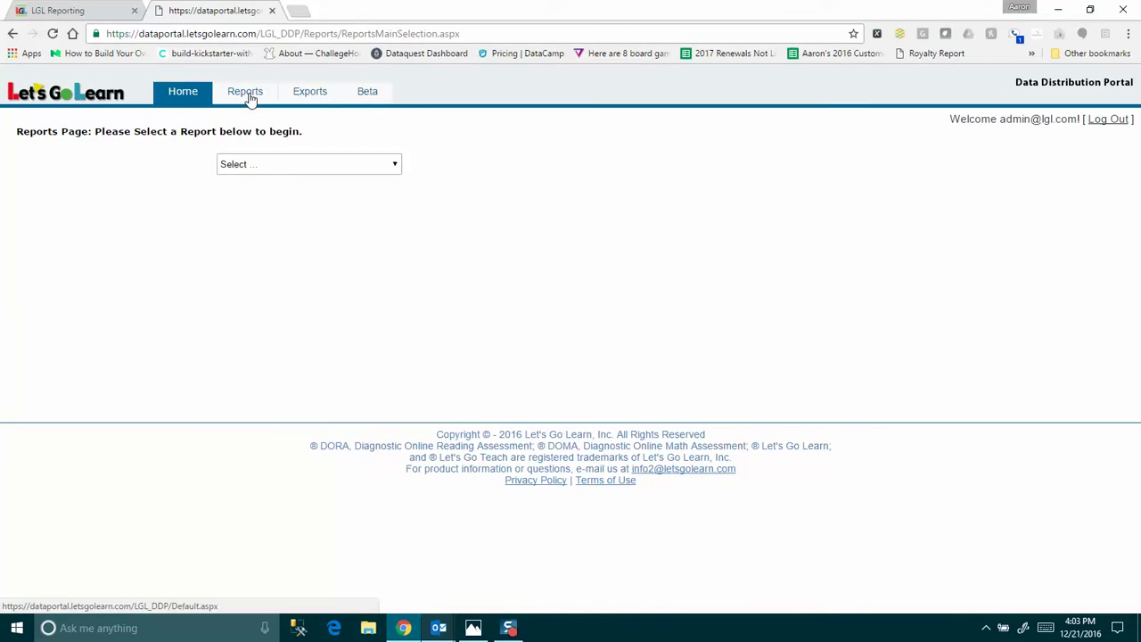
left_click(297, 167)
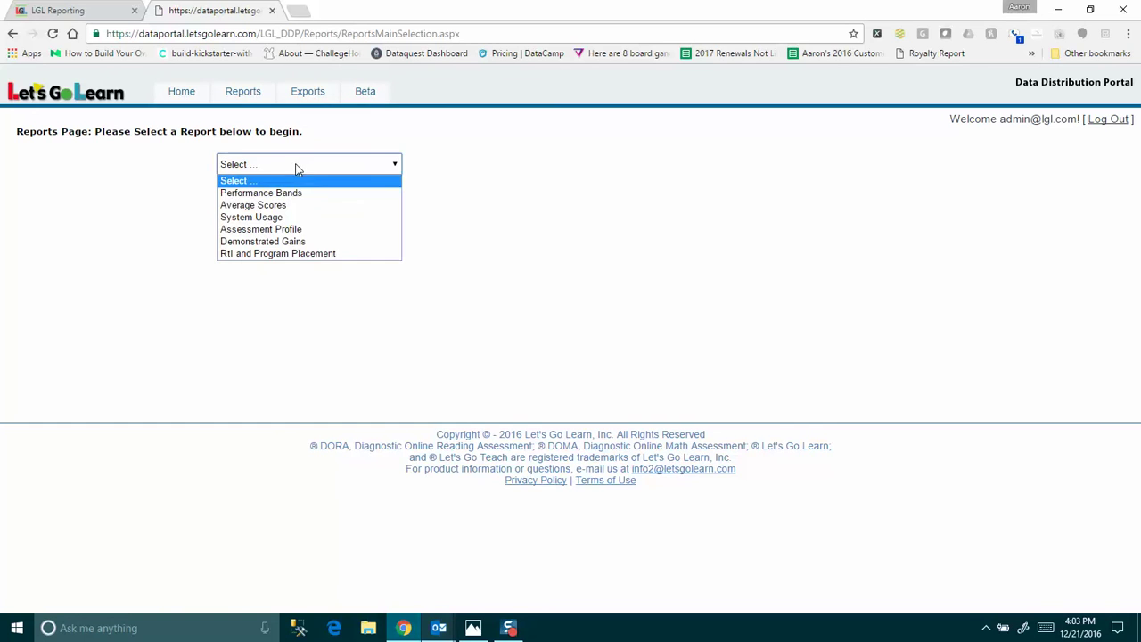
left_click(328, 195)
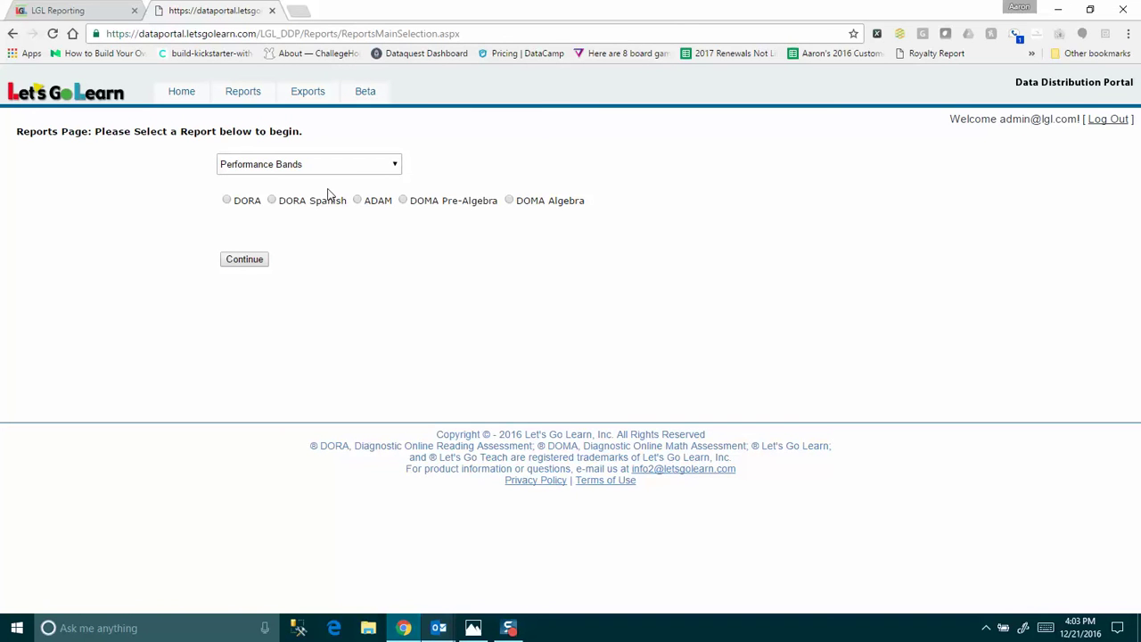
left_click(228, 201)
left_click(244, 258)
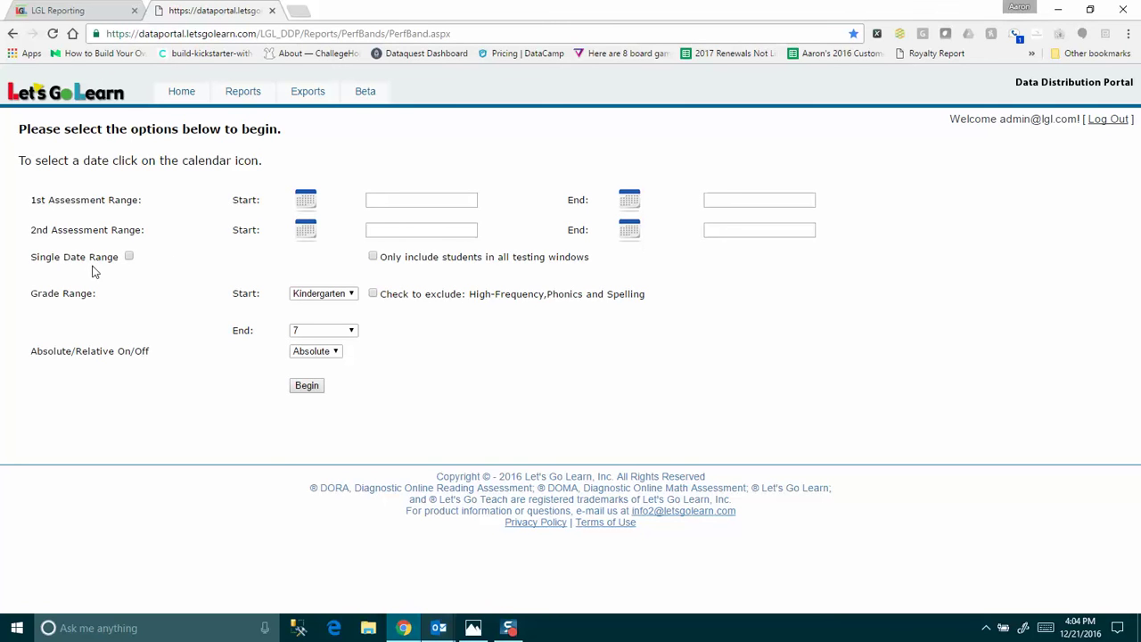
Step: Try the Single Date Range option and restore the two assessment ranges
left_click(130, 257)
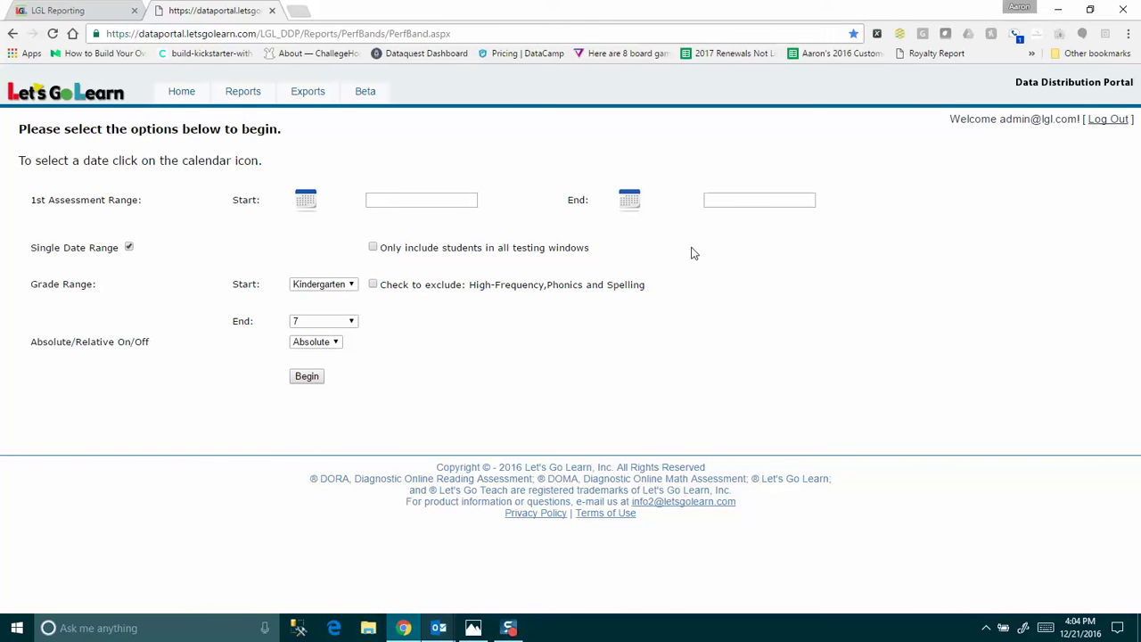
left_click(130, 247)
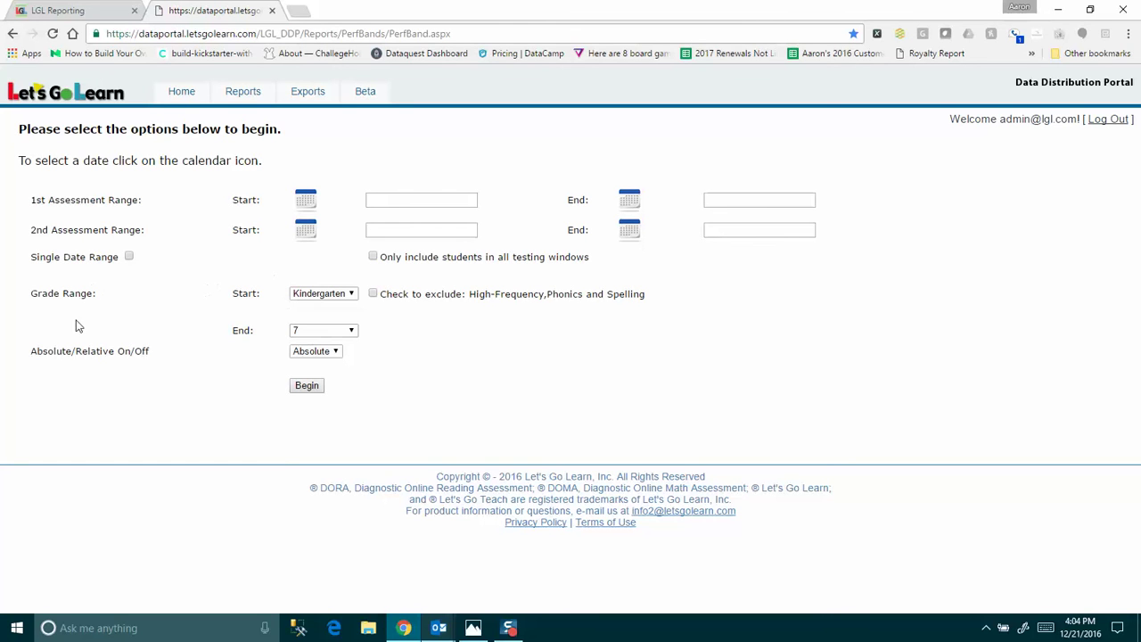
Step: Keep Kindergarten as the start of the report's grade range and set its end to grade 12
left_click(316, 301)
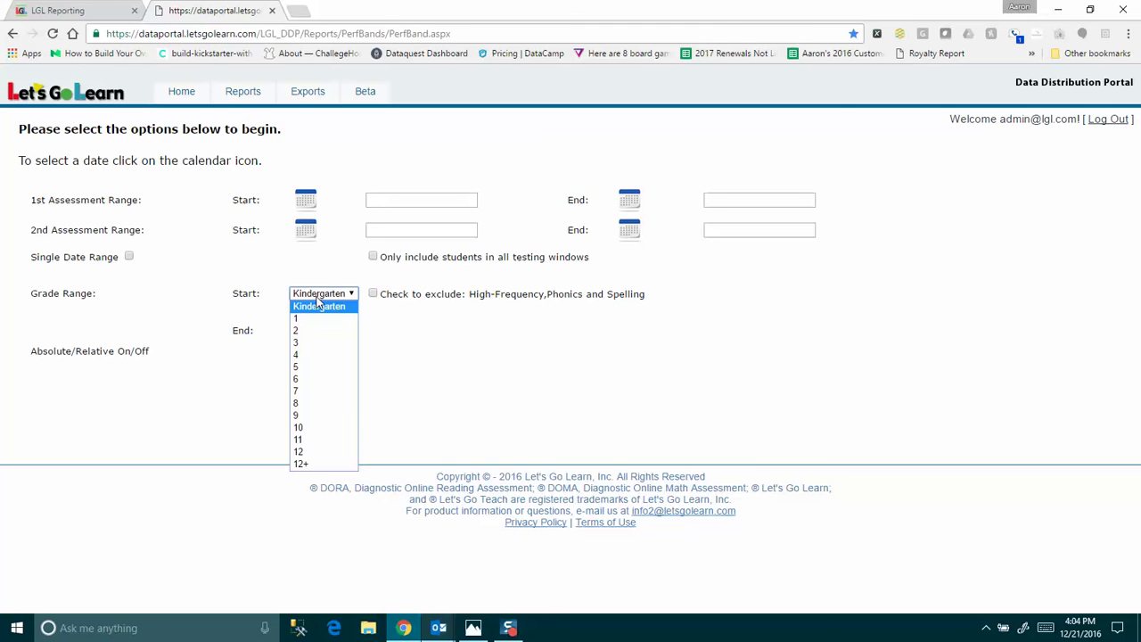
left_click(316, 297)
left_click(318, 298)
left_click(317, 297)
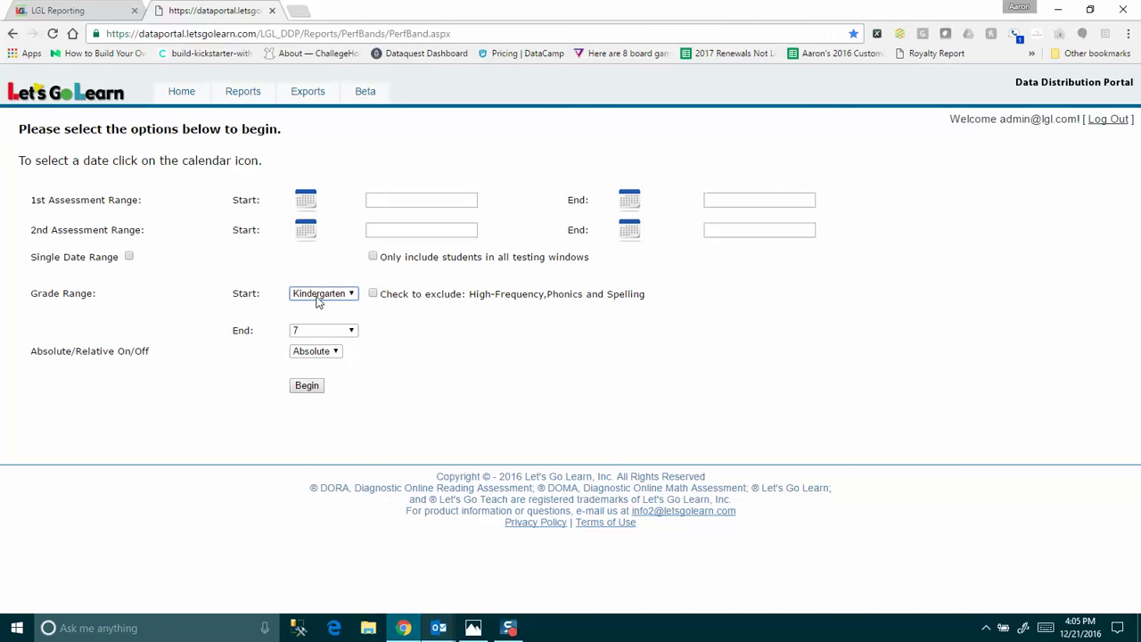
left_click(335, 335)
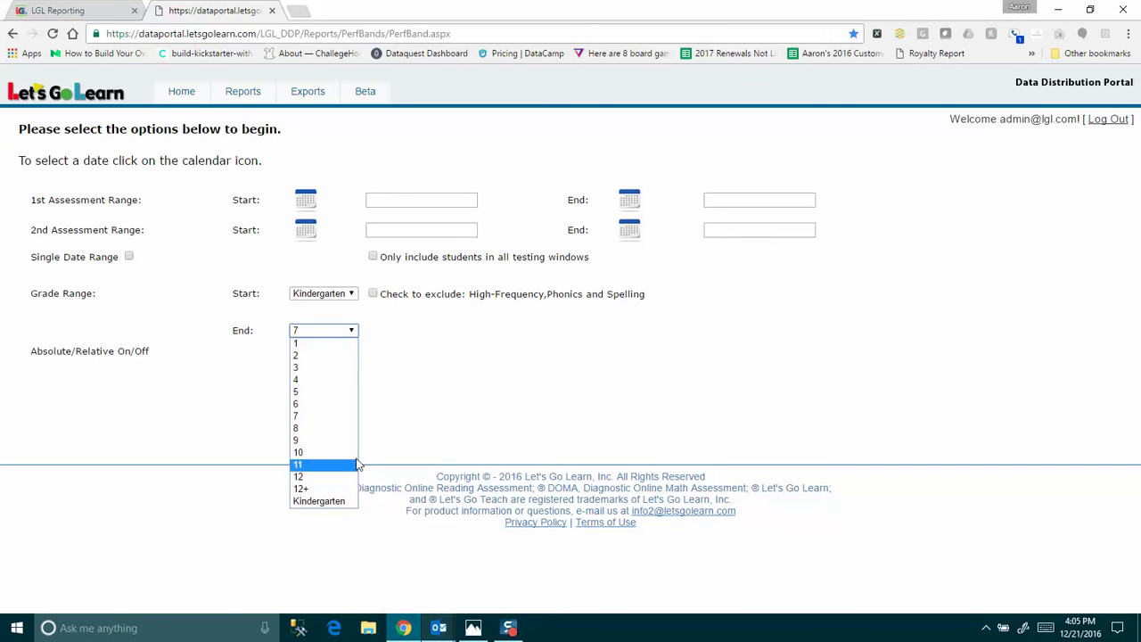
left_click(426, 376)
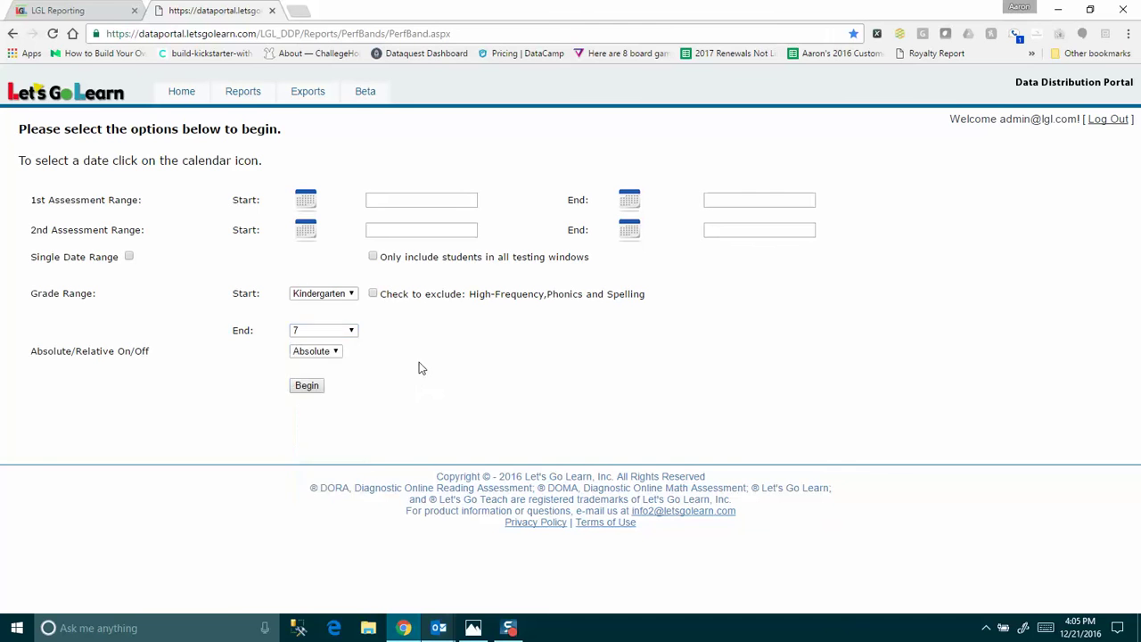
left_click(335, 330)
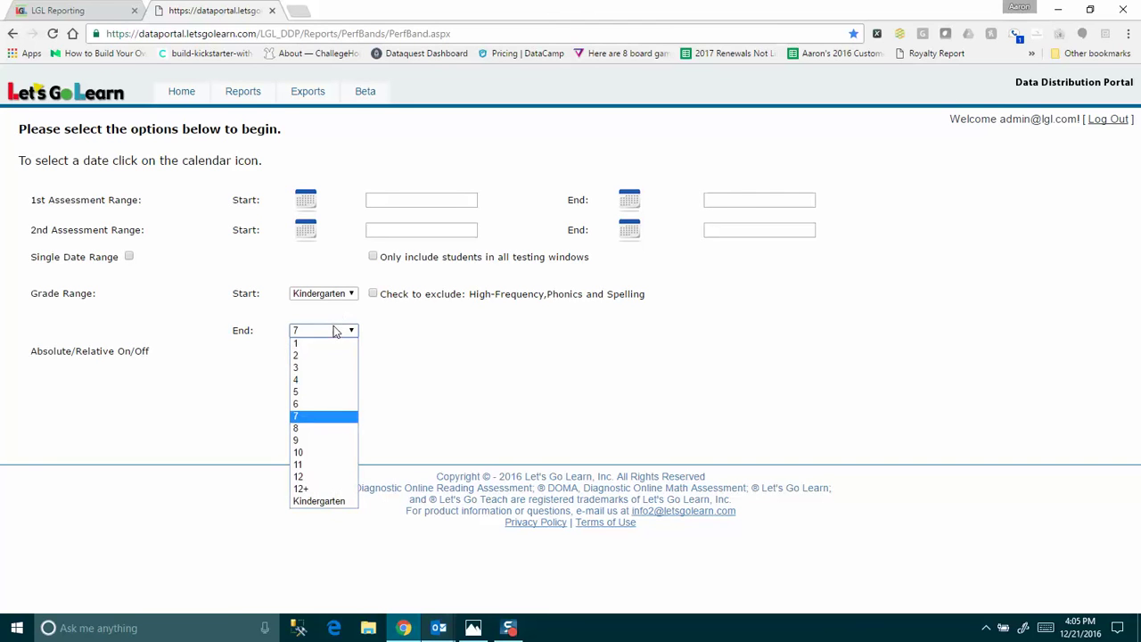
left_click(314, 479)
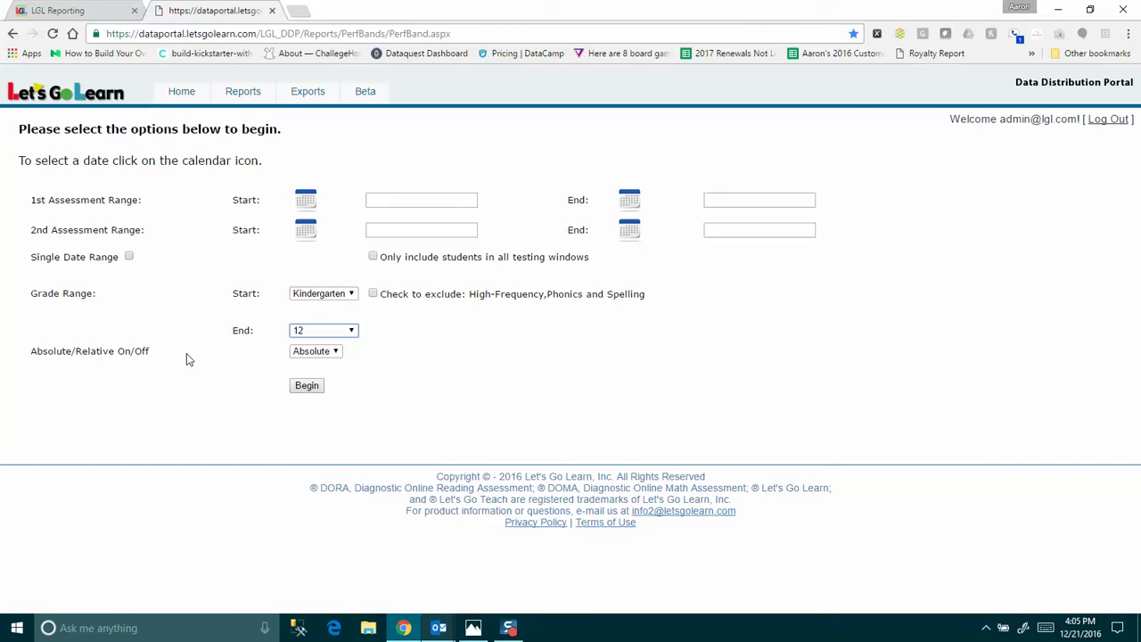
left_click(312, 354)
left_click(315, 355)
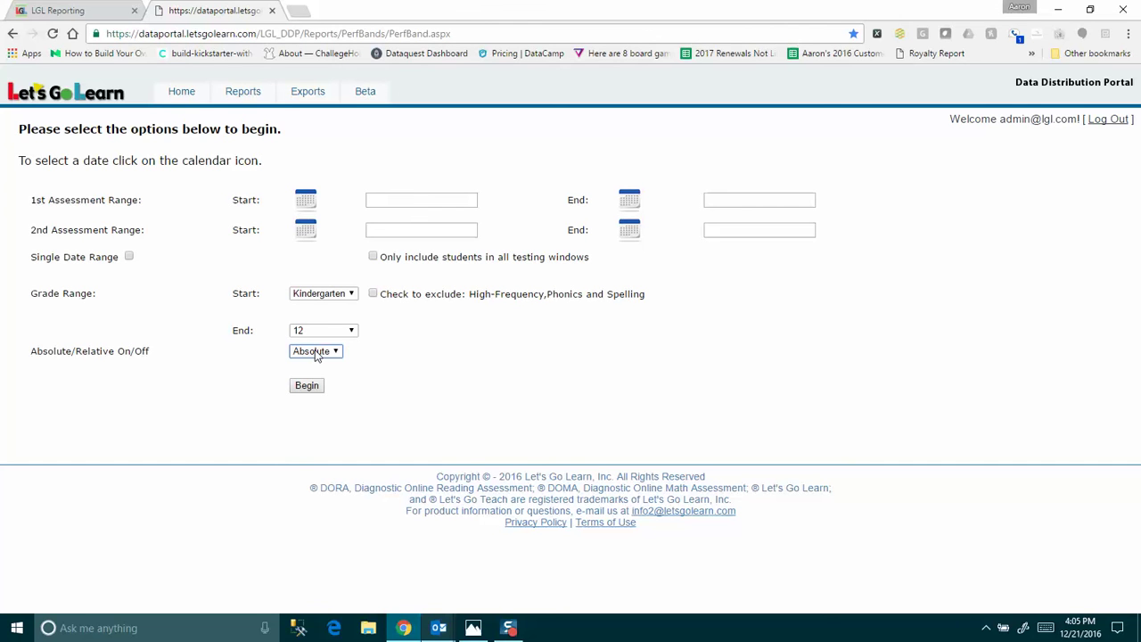
left_click(315, 353)
left_click(315, 353)
key("alt+Tab")
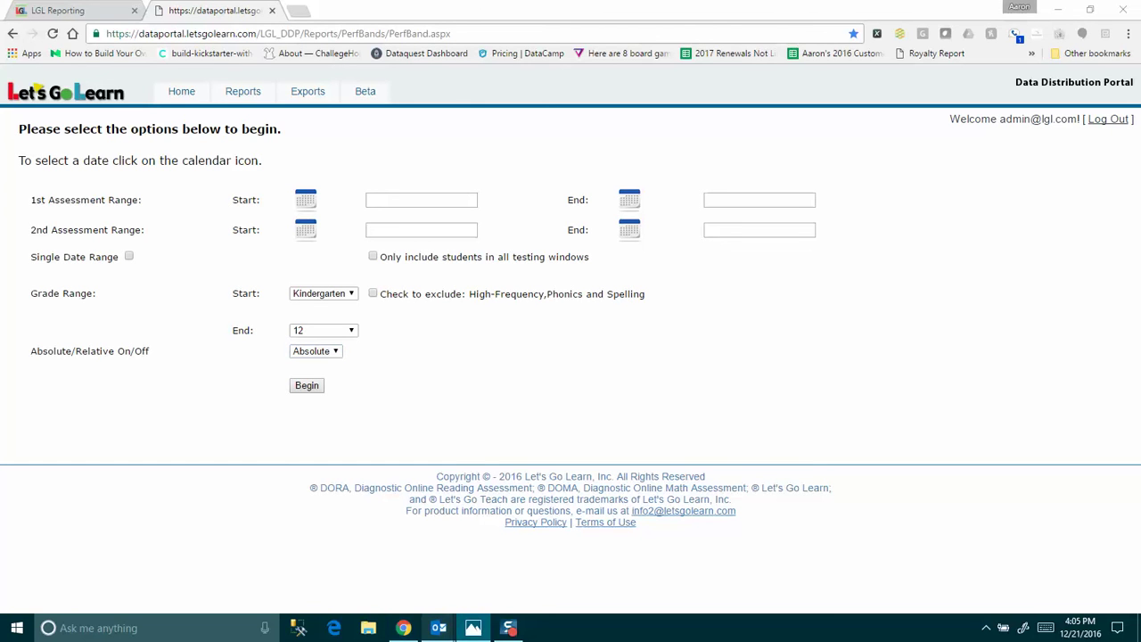
Step: Set the 1st Assessment Range to start on 08/01/2014 and end on 12/01/2014
left_click(389, 198)
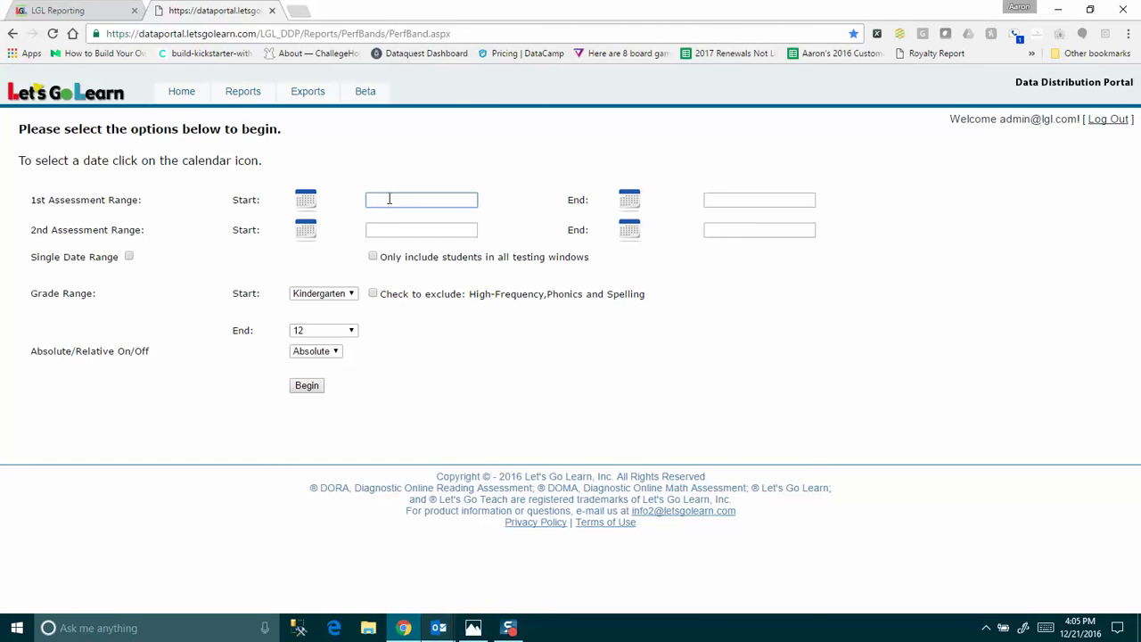
type("8/01/2014")
key("BackSpace")
type("0")
key("BackSpace")
type("4")
key("Home")
type("0")
left_click(774, 194)
left_click(747, 196)
type("12/")
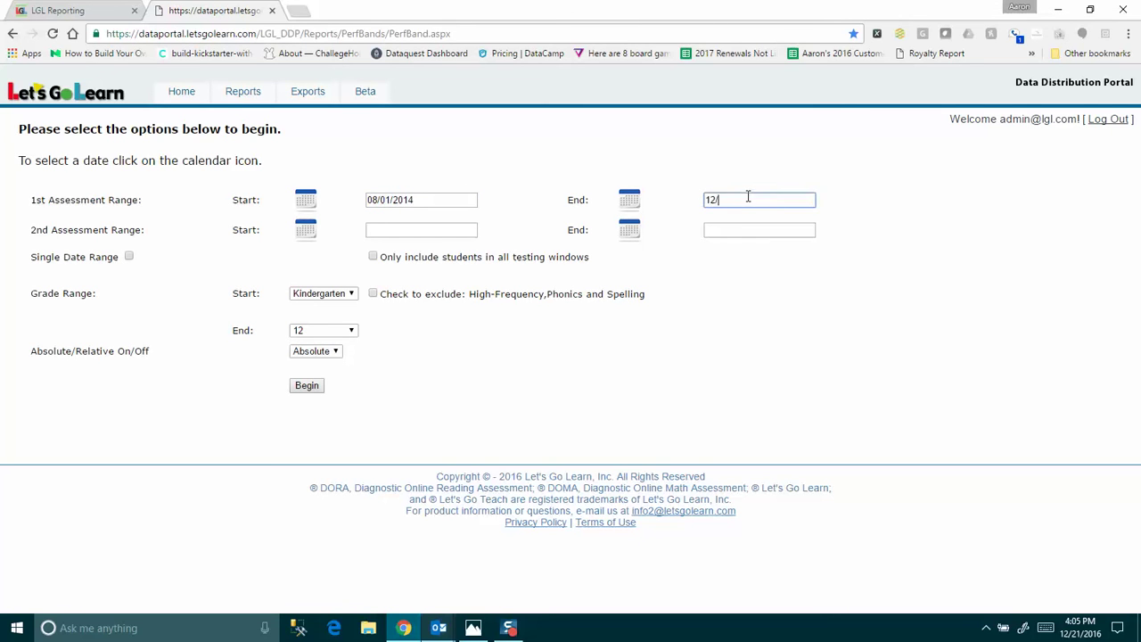
type("01/2014")
Step: Set the 2nd Assessment Range from 1/1/2015 to 7/1/2015 and submit the report options
left_click(434, 230)
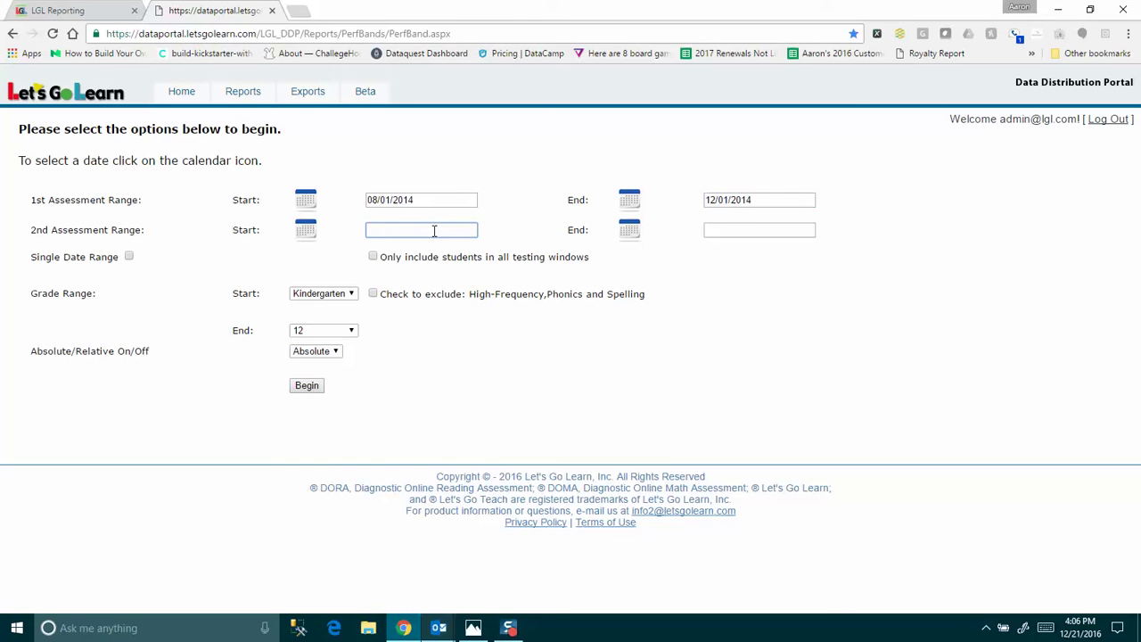
type("1/1/2015")
key("Tab")
key("Tab")
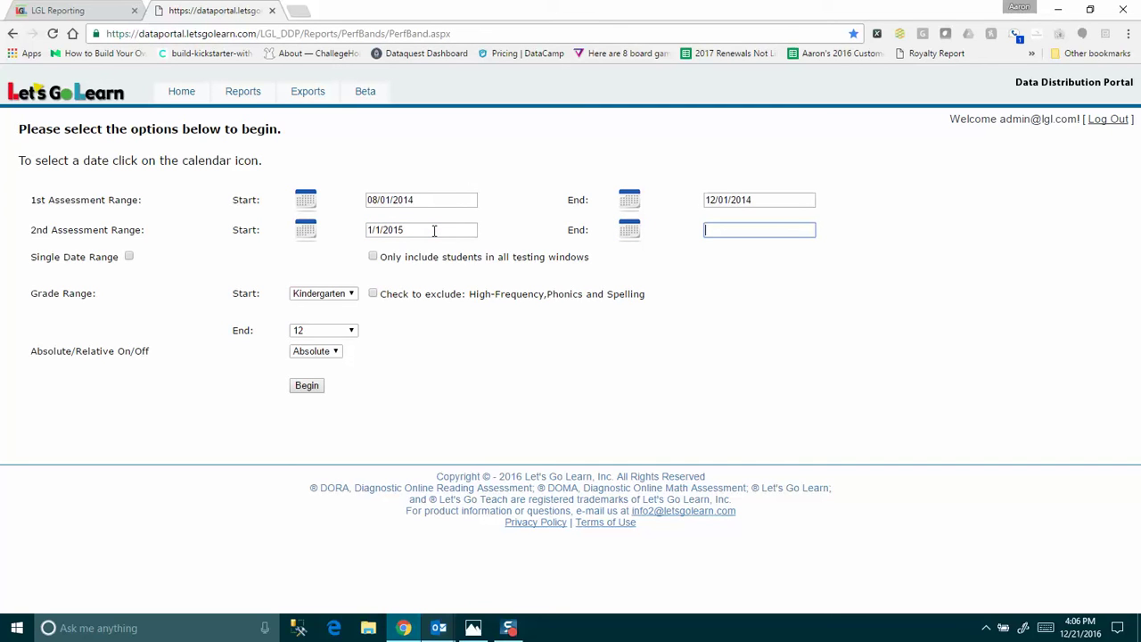
type("7/1/2015")
left_click(317, 384)
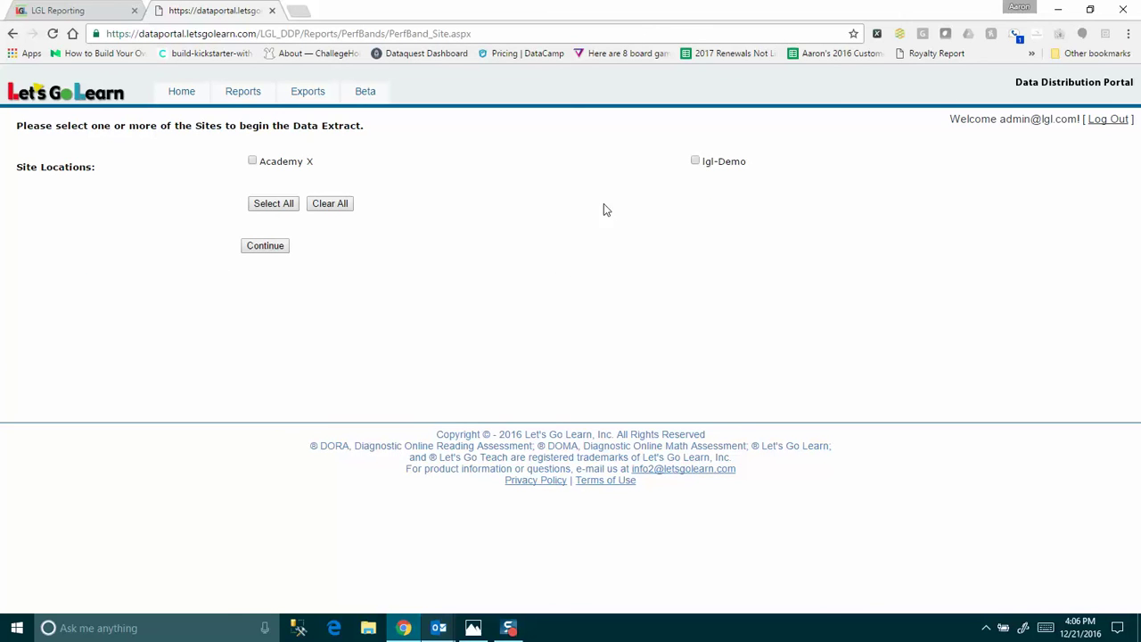
Step: Generate the report for all site locations and view its student distribution chart and status table
left_click(282, 205)
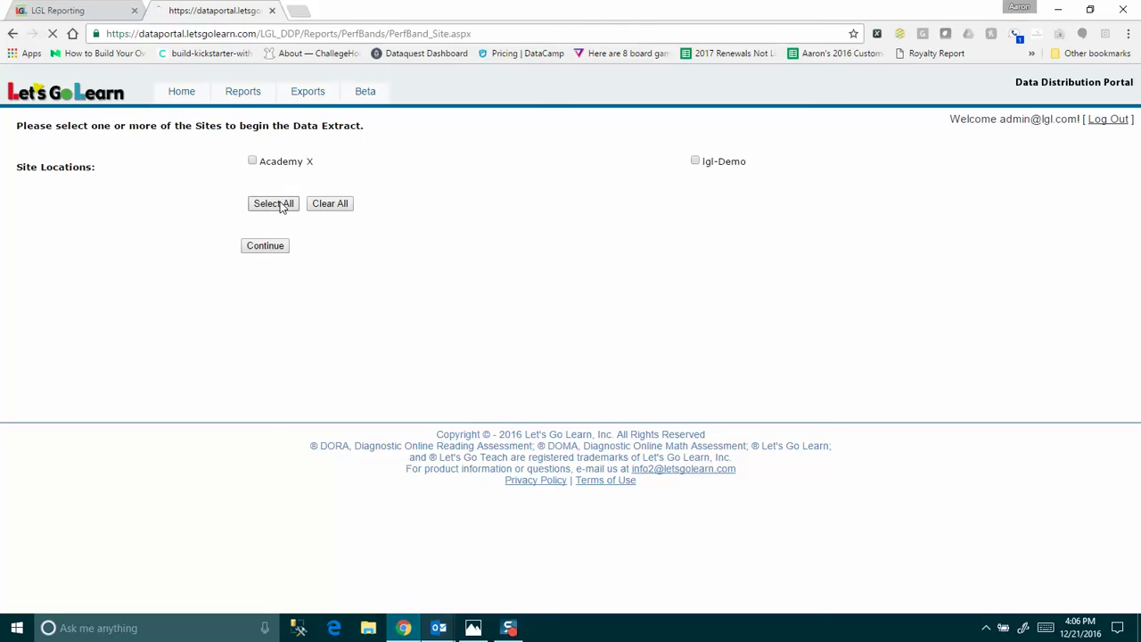
left_click(262, 254)
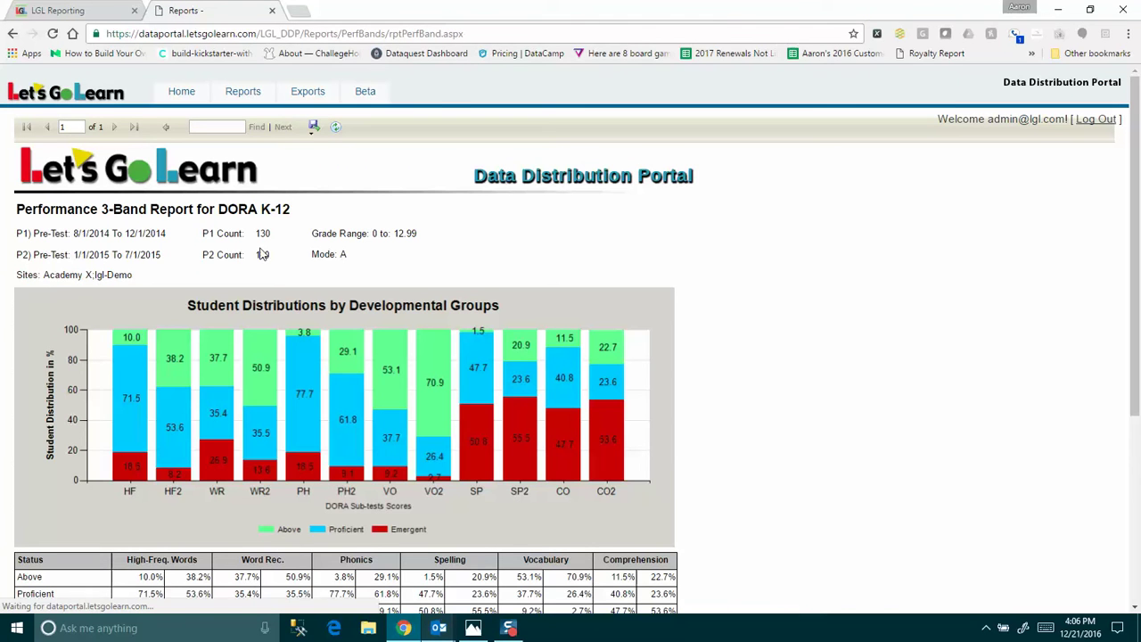
scroll(261, 253, "down", 2)
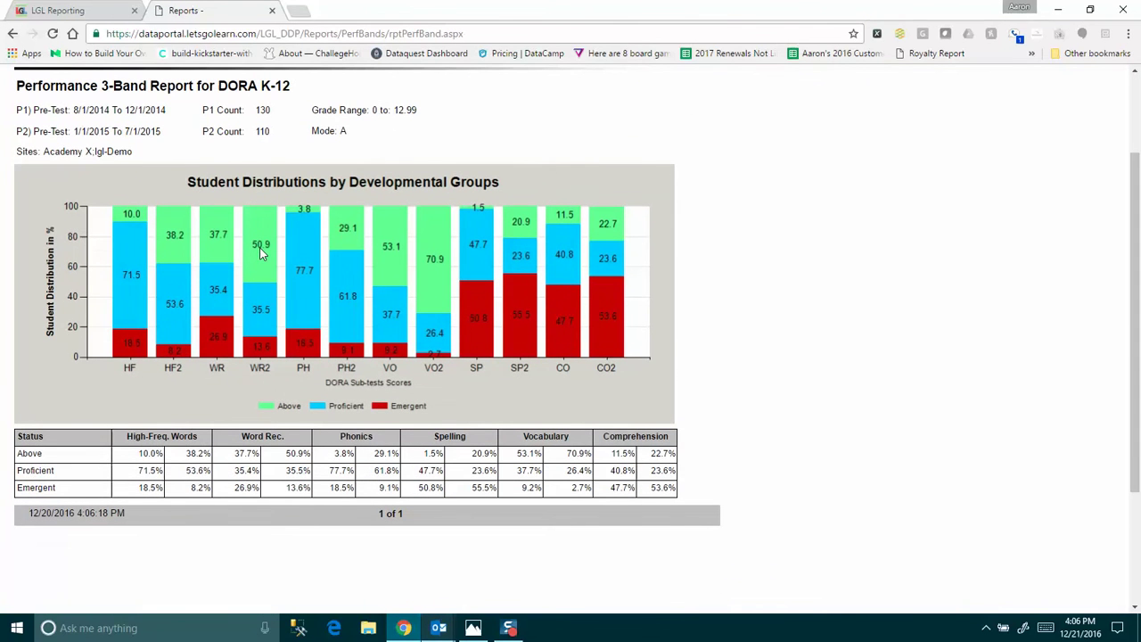